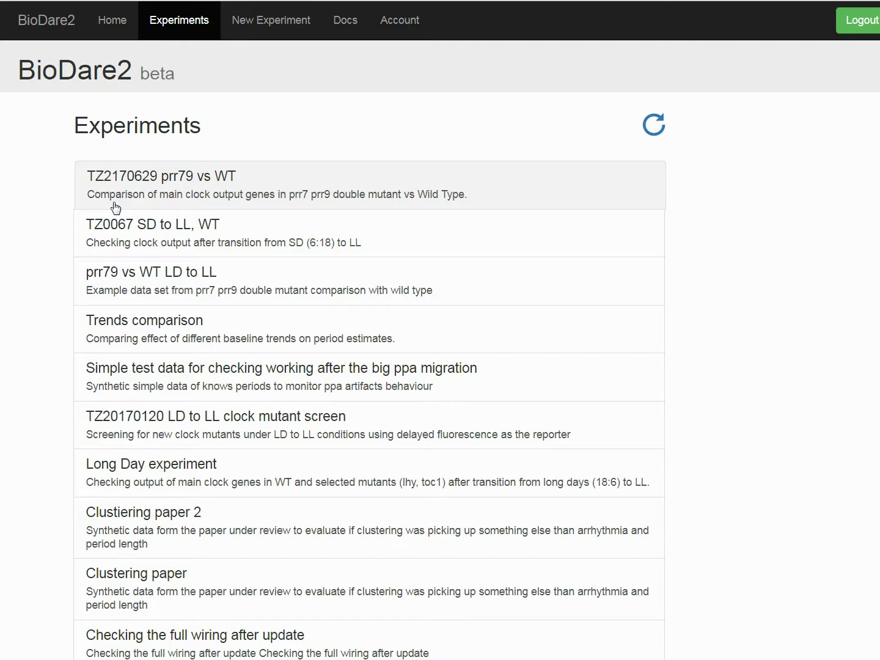
left_click(157, 201)
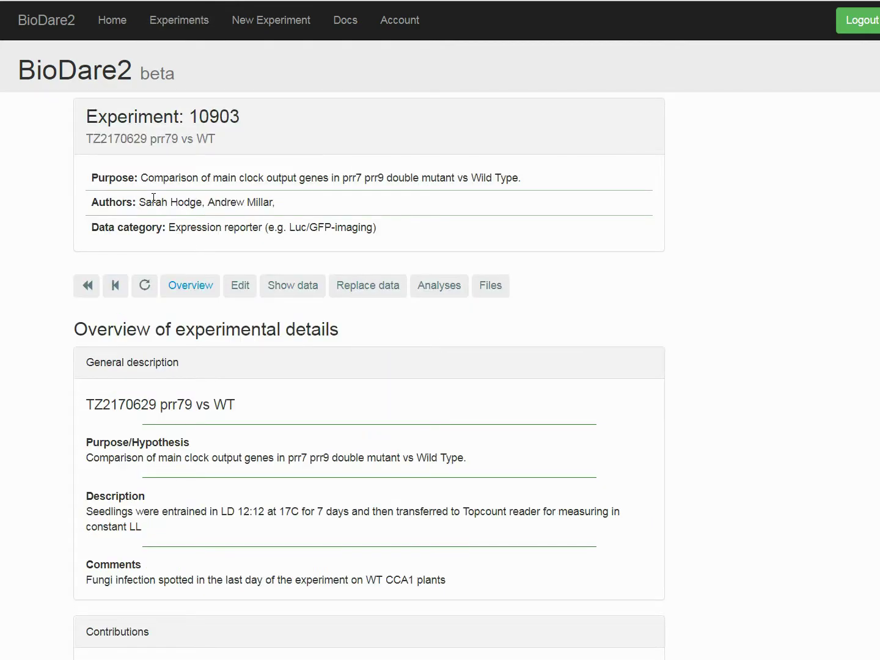
scroll(154, 198, "down", 3)
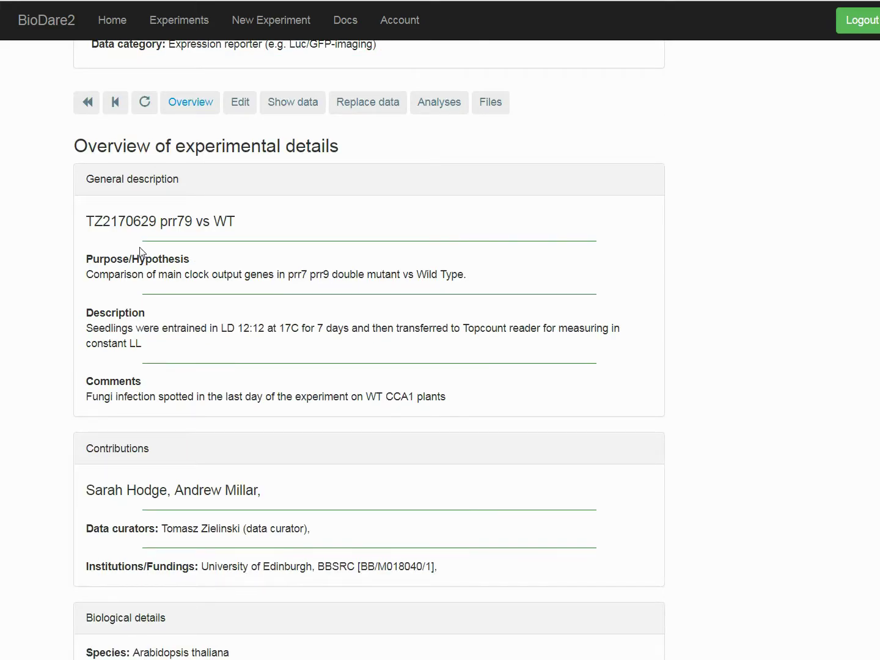
scroll(140, 251, "down", 4)
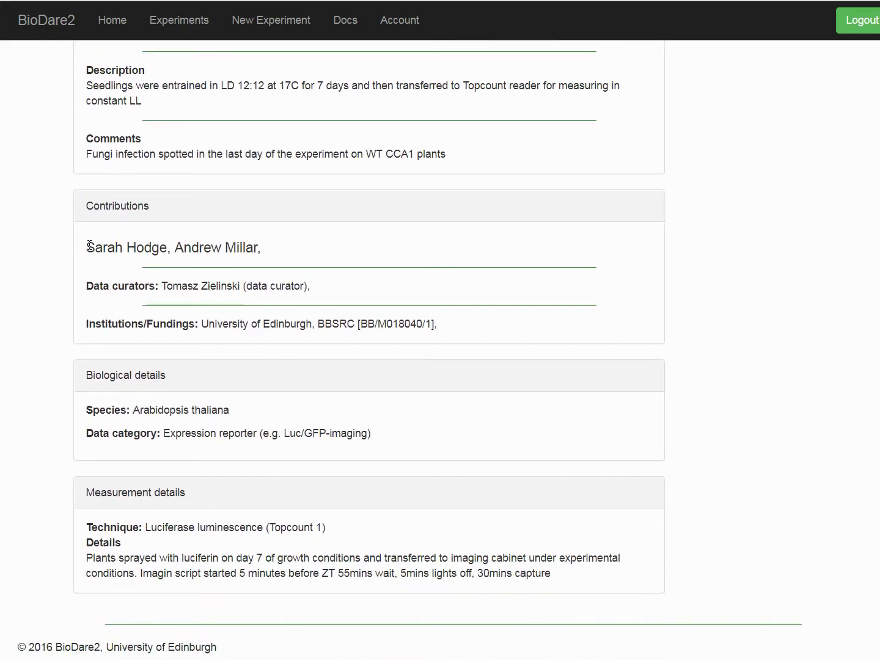
left_click_drag(91, 246, 258, 249)
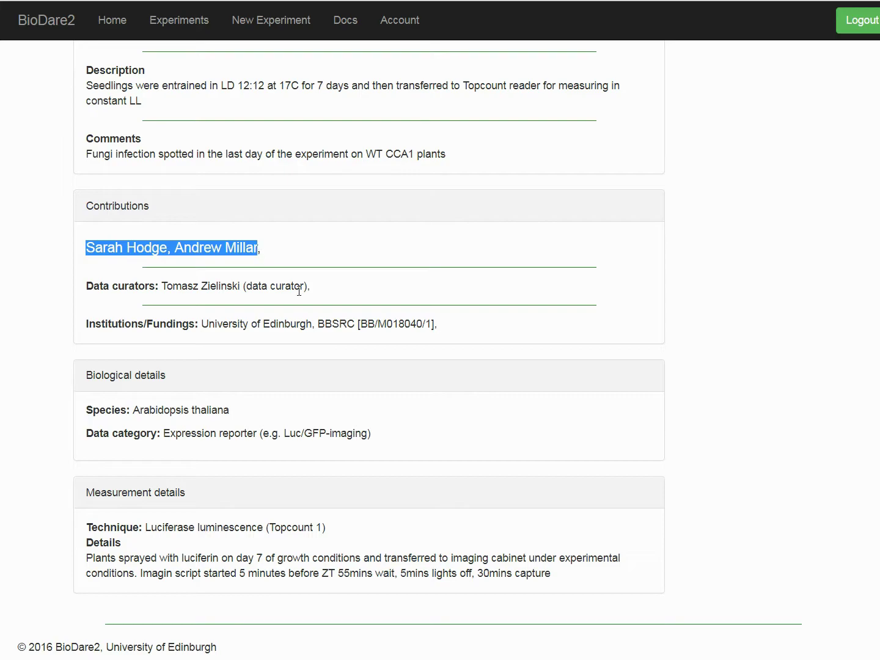
left_click_drag(318, 324, 437, 325)
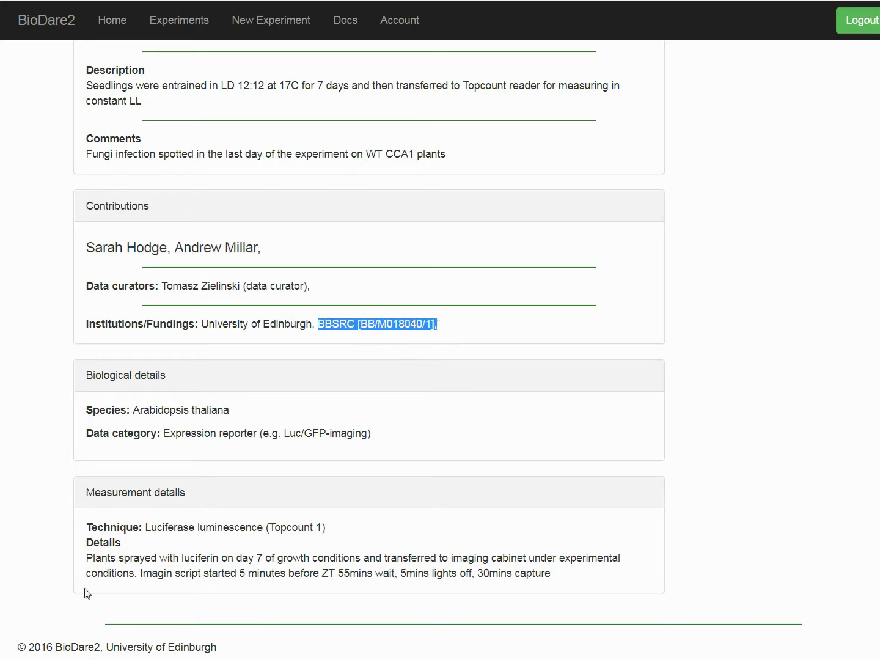
left_click_drag(146, 528, 344, 527)
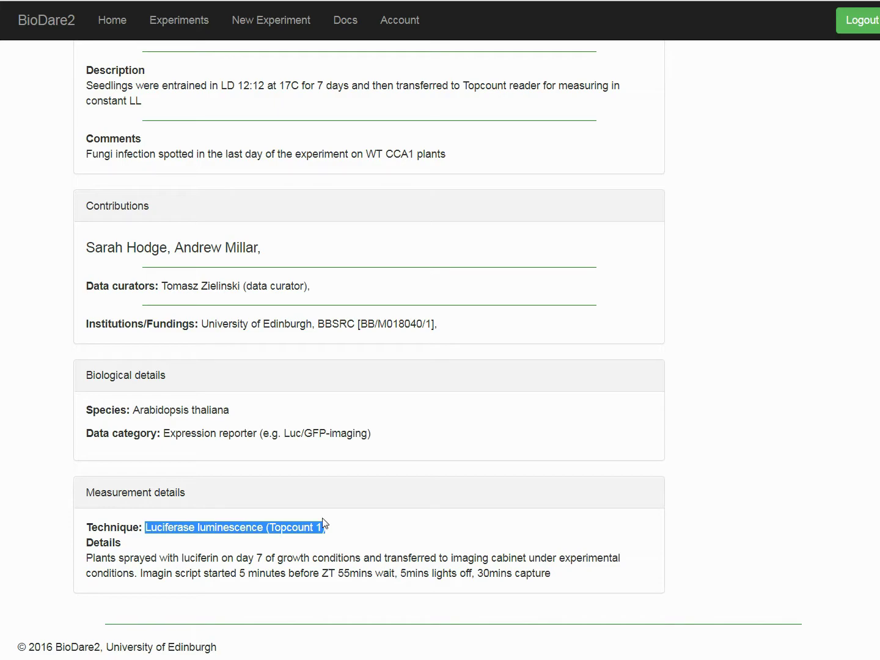
scroll(320, 510, "up", 7)
- Display the experiment's raw, unprocessed time series as line charts and return to the display controls
left_click(291, 289)
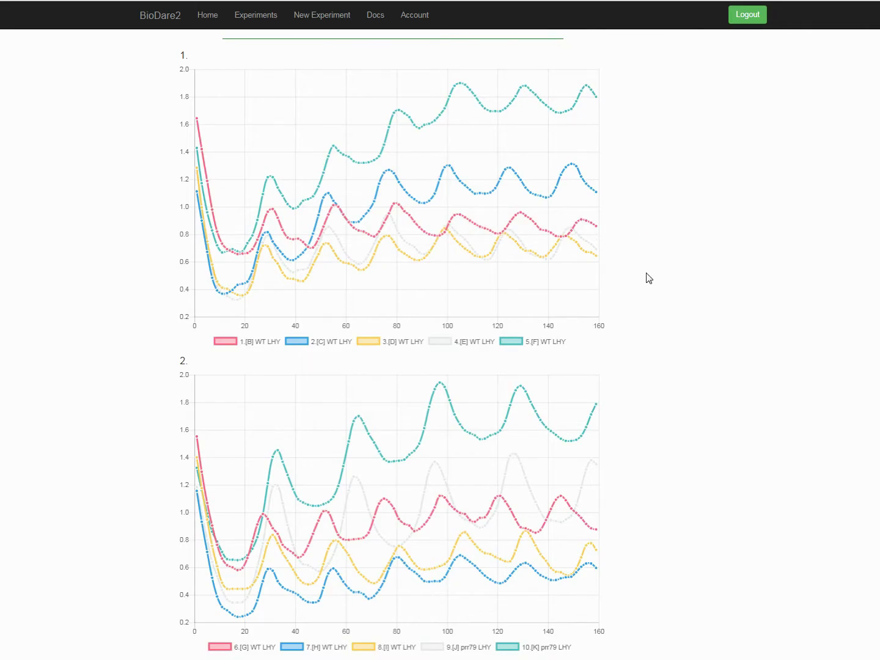
scroll(648, 277, "up", 3)
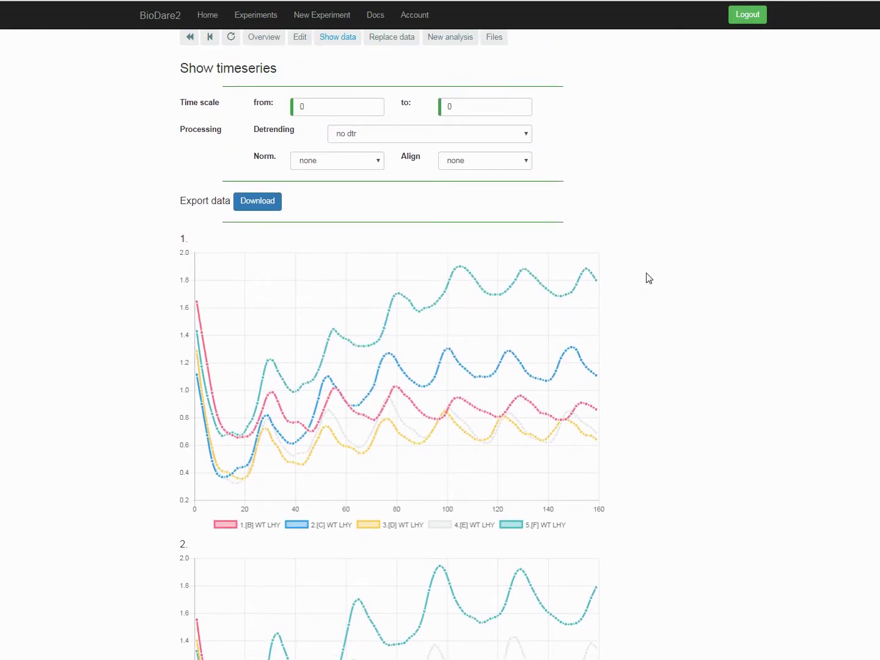
- Start the series at hour 24 with cubic detrending, mean normalisation and spread alignment
double_click(298, 107)
type("24")
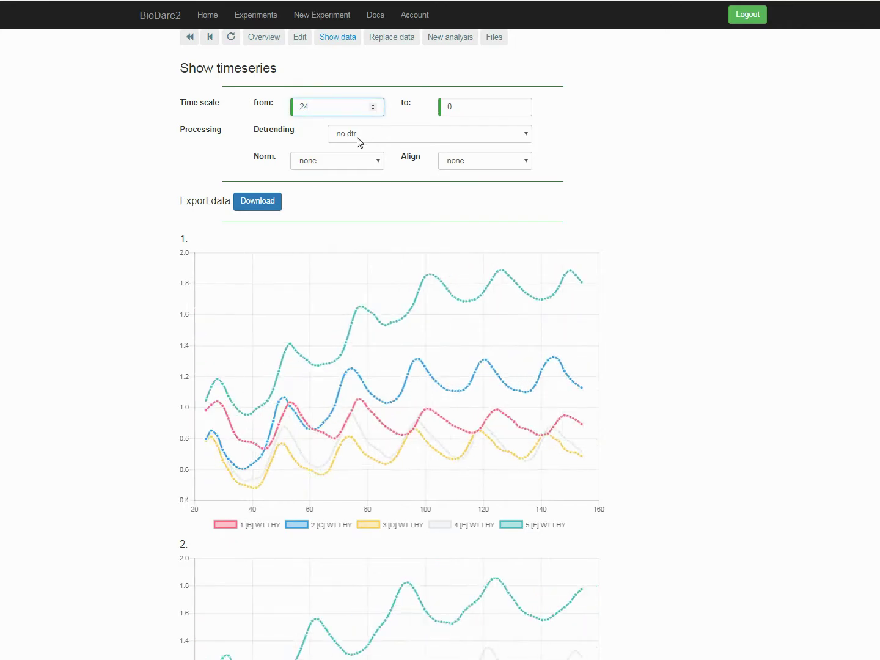
left_click(358, 137)
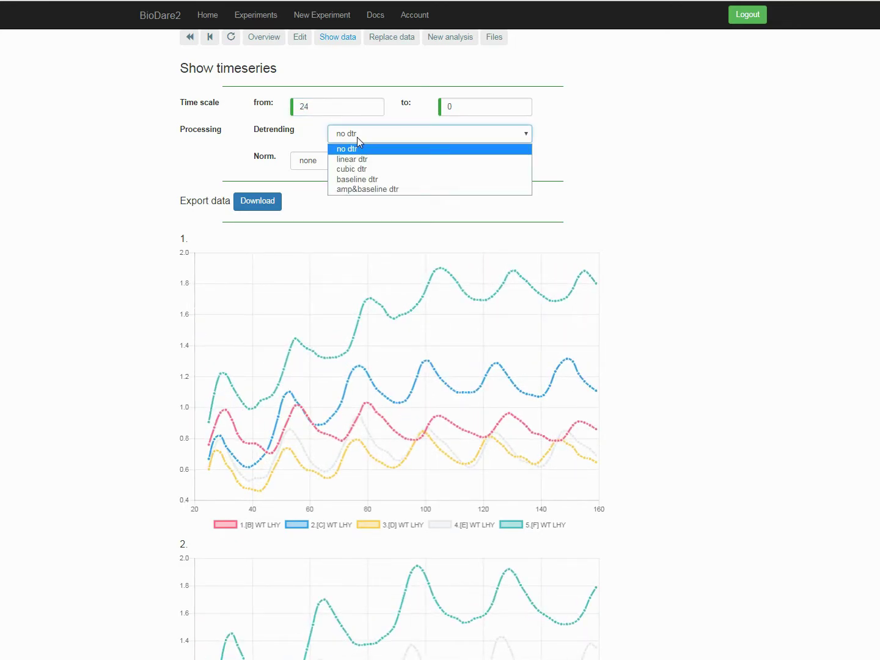
left_click(354, 169)
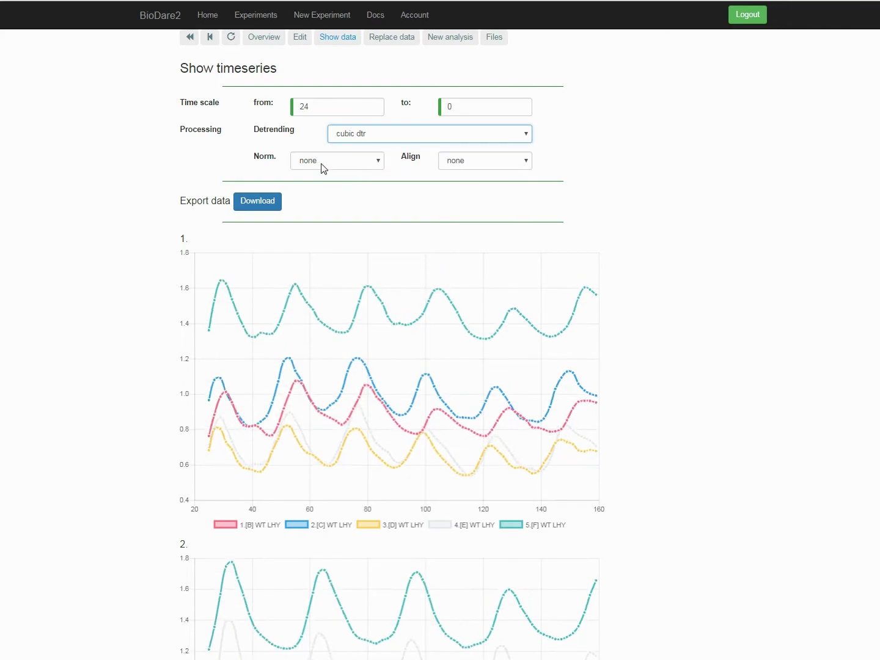
left_click(323, 168)
left_click(318, 187)
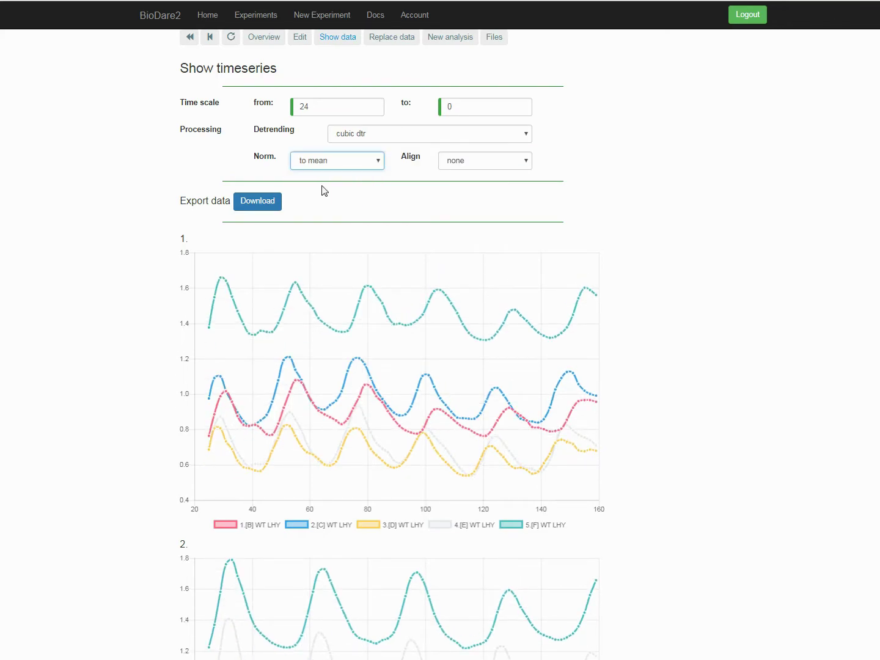
left_click(465, 168)
left_click(460, 198)
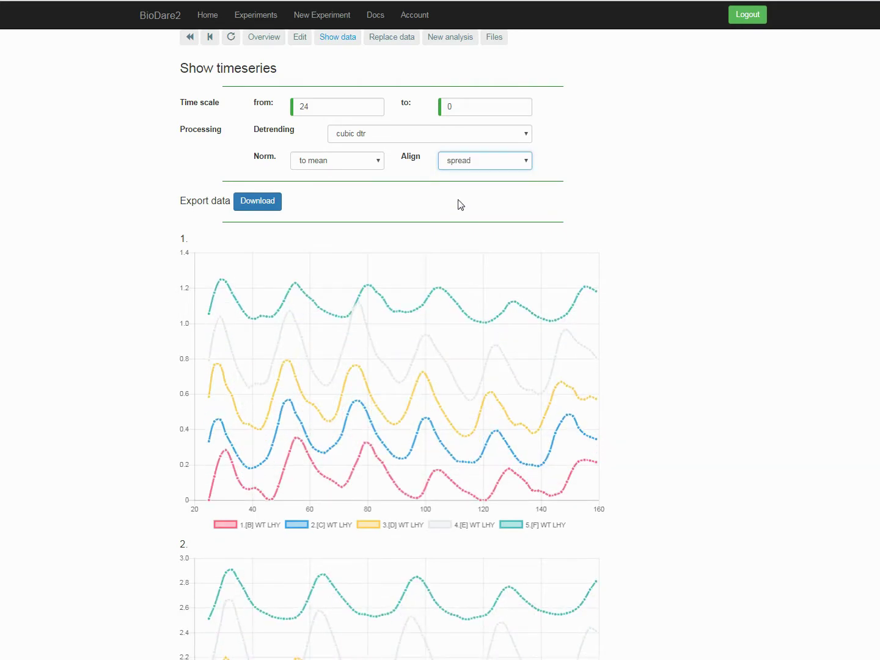
- Switch detrending to amp&baseline dtr and hide series 5 [F] and 4 [E] WT LHY in chart 1
left_click(382, 134)
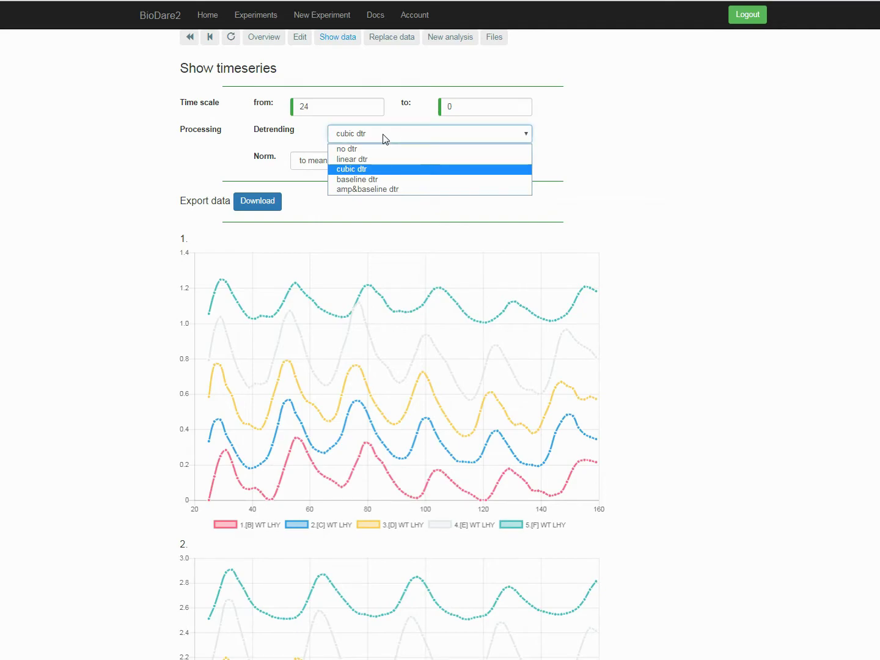
left_click(376, 190)
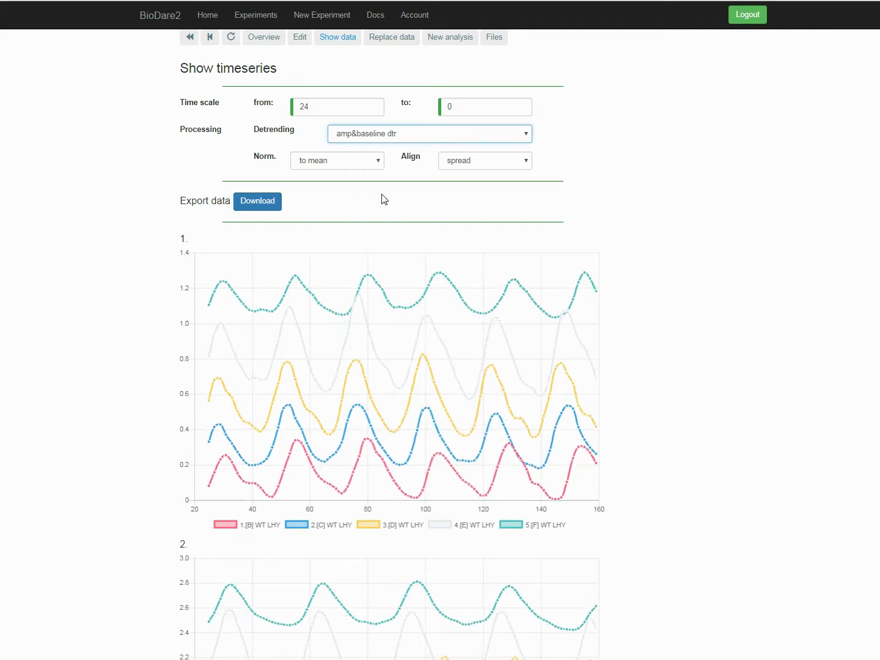
left_click(512, 524)
left_click(449, 525)
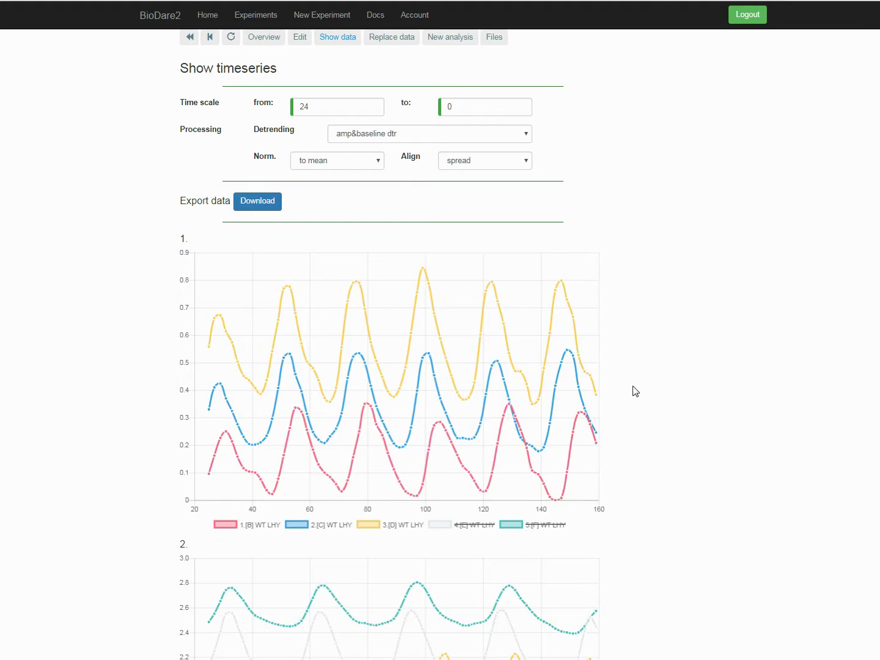
- Start a new period analysis with FFT NLLS as the analysis method
scroll(635, 391, "up", 3)
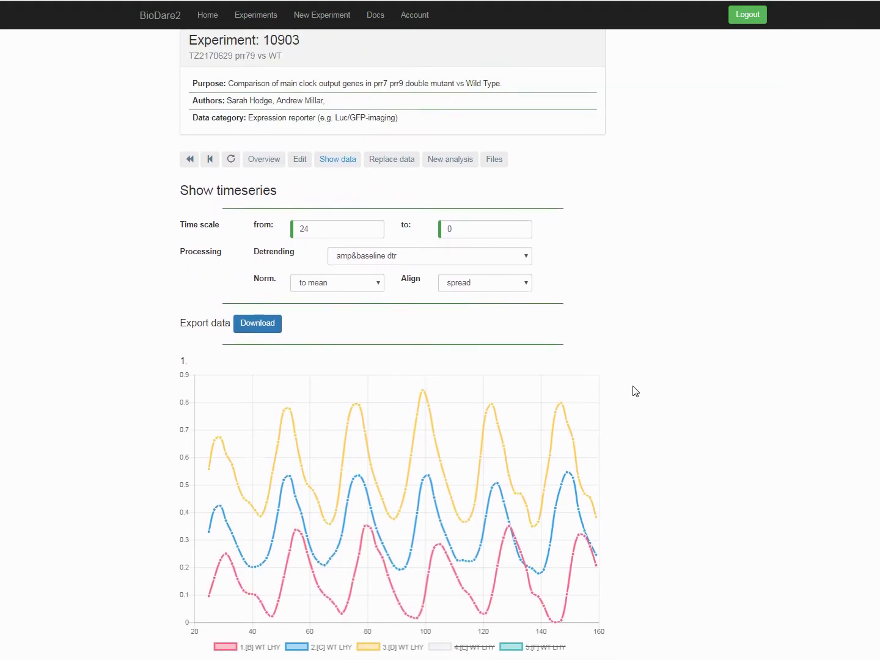
left_click(438, 204)
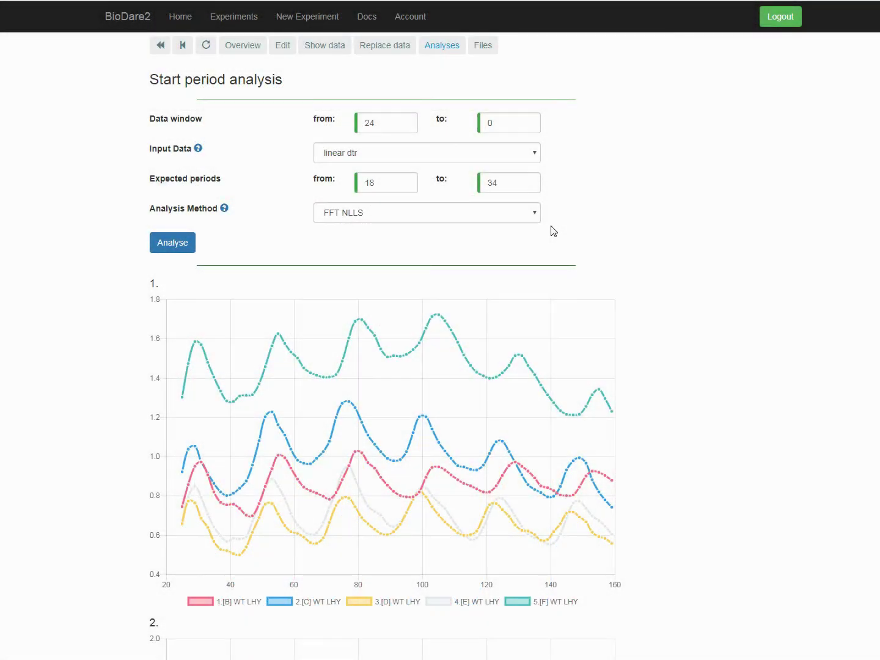
left_click(431, 215)
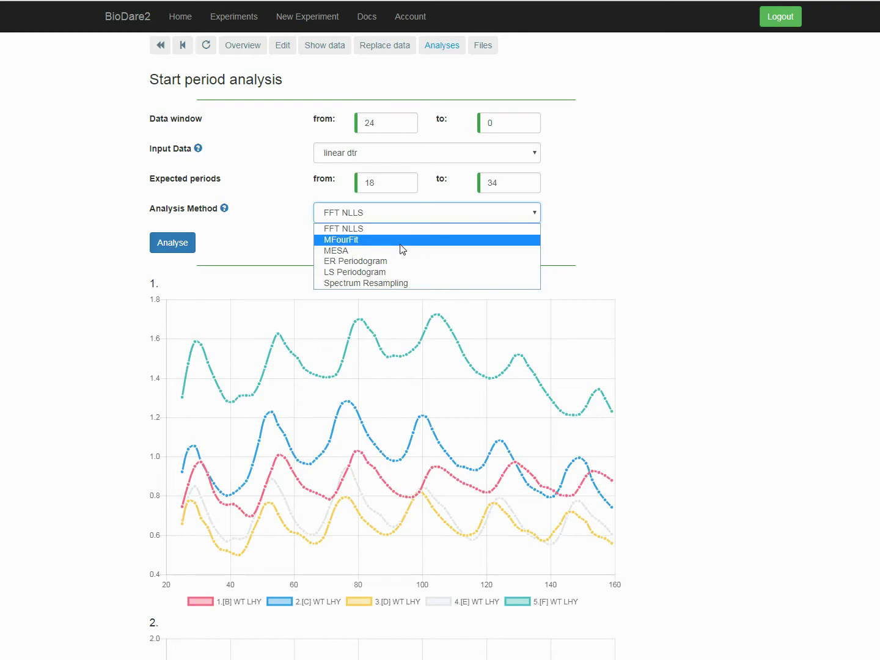
left_click(351, 231)
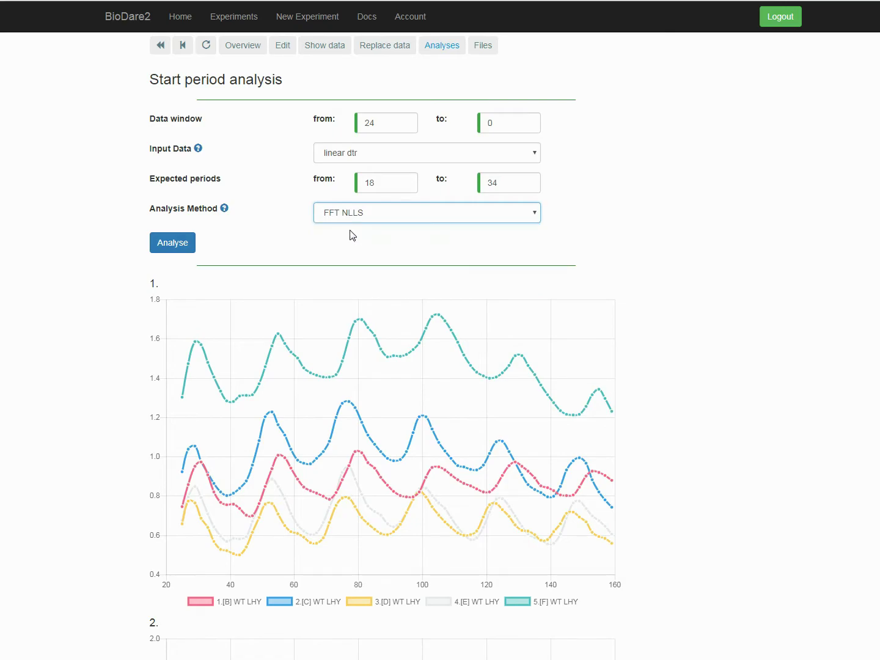
- Run the FFT NLLS analysis and sort the Periods boxplot by median
left_click(185, 246)
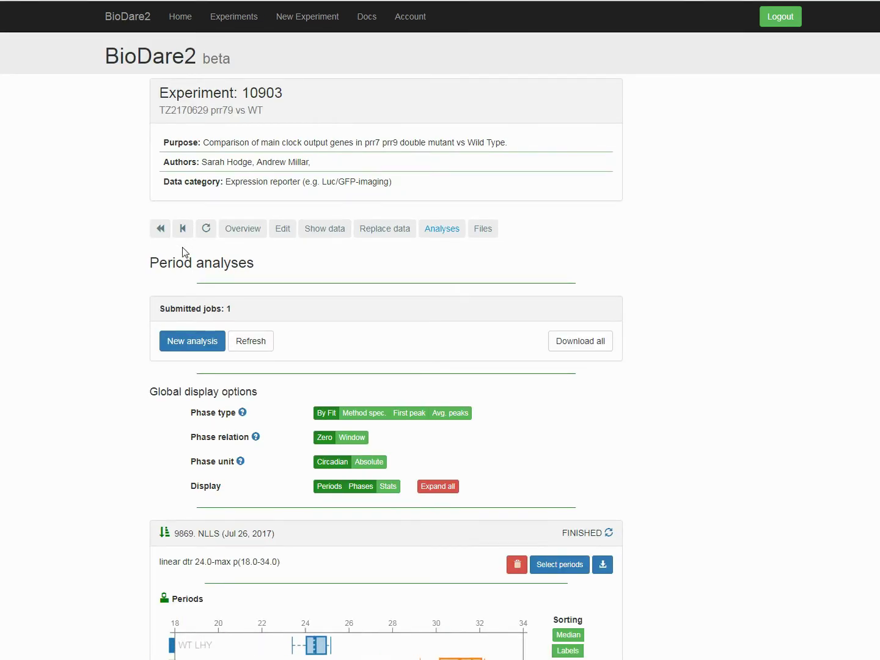
scroll(185, 251, "down", 6)
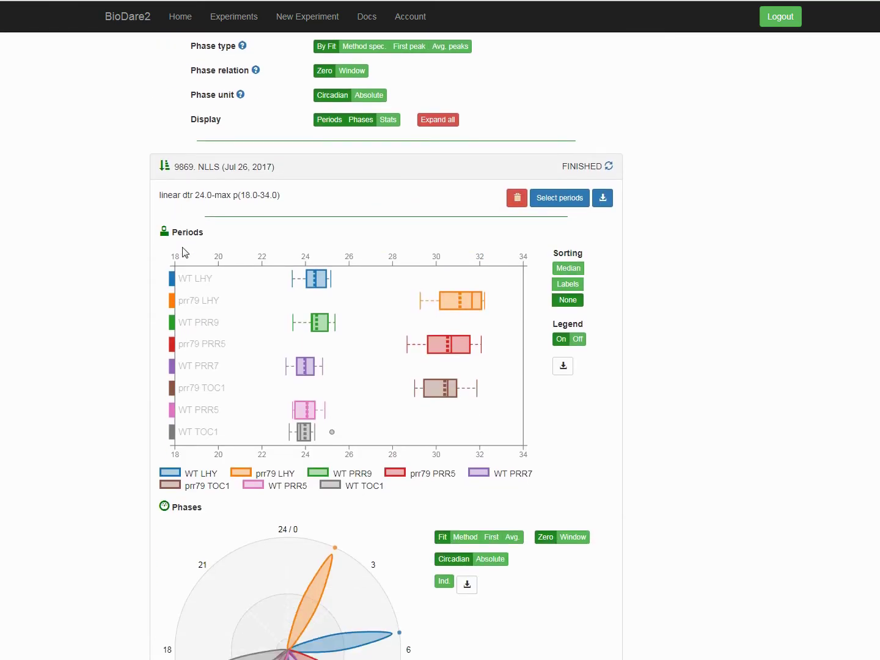
scroll(193, 251, "down", 1)
mouse_move(314, 217)
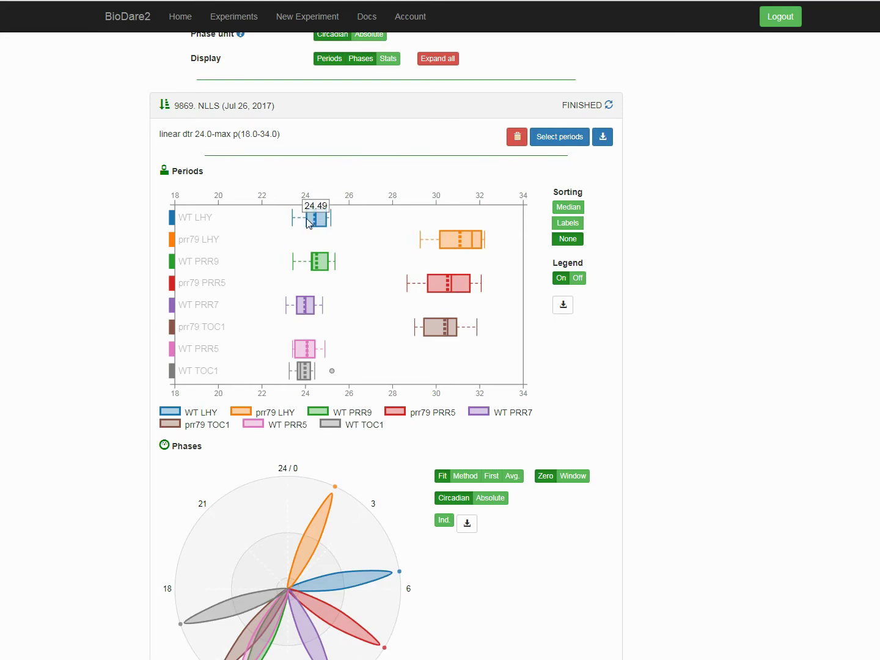
scroll(308, 224, "down", 1)
left_click(567, 146)
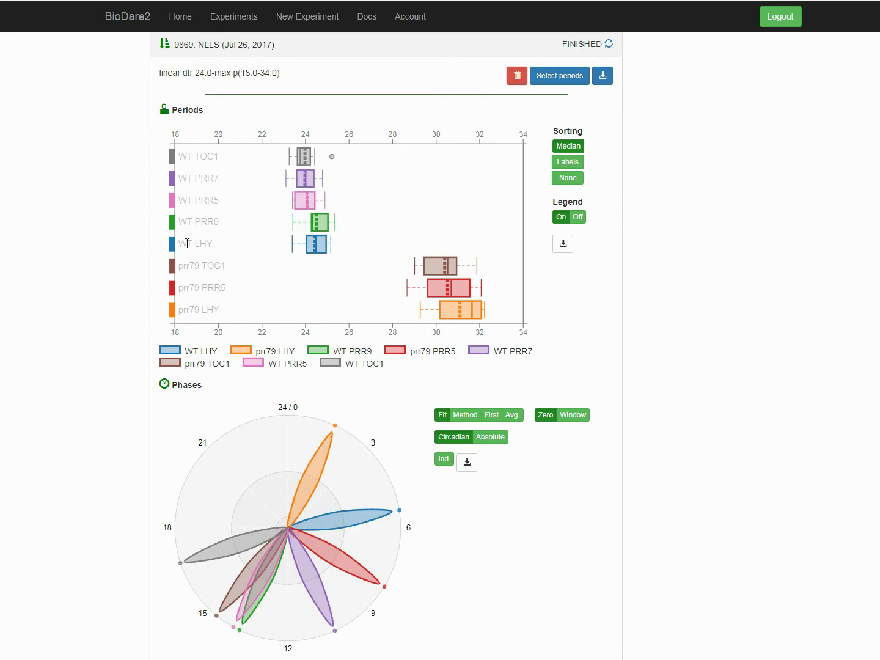
mouse_move(448, 310)
mouse_move(311, 248)
mouse_move(305, 488)
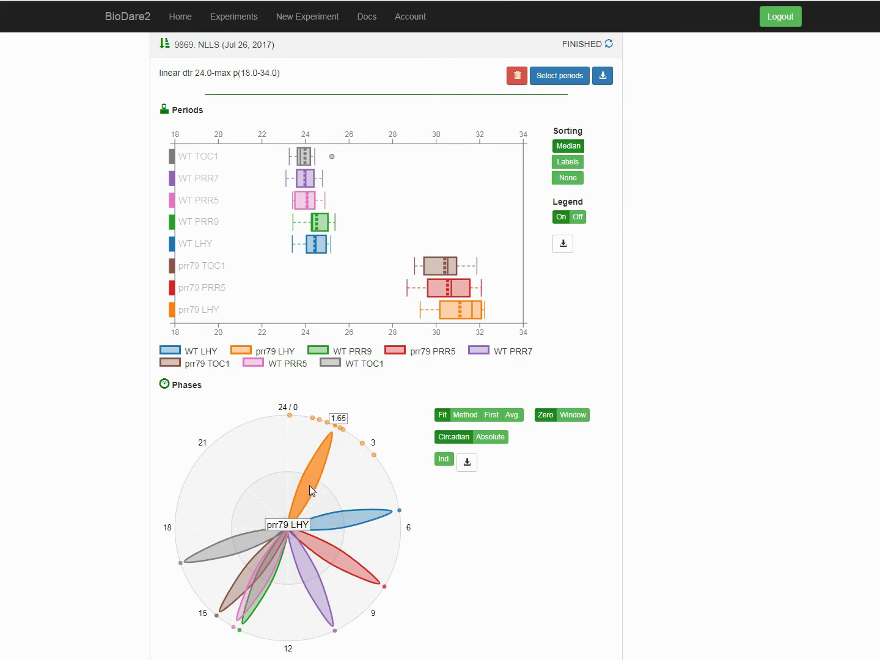
mouse_move(317, 539)
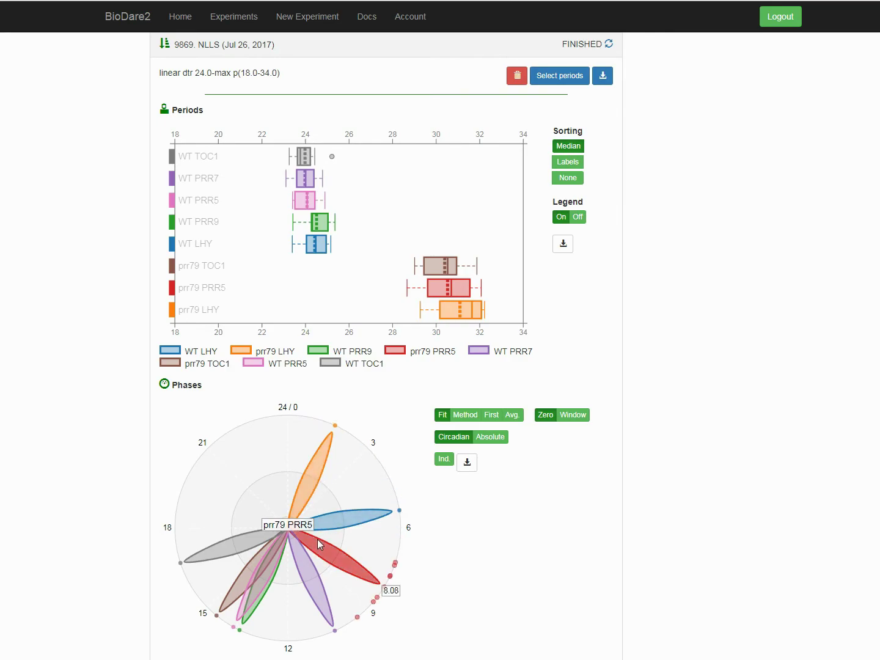
mouse_move(270, 567)
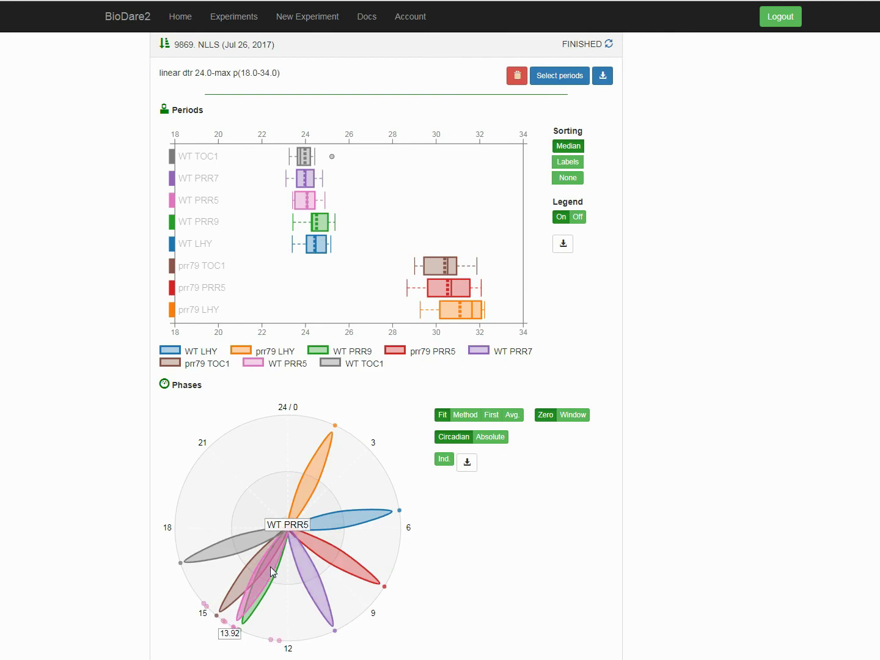
mouse_move(229, 544)
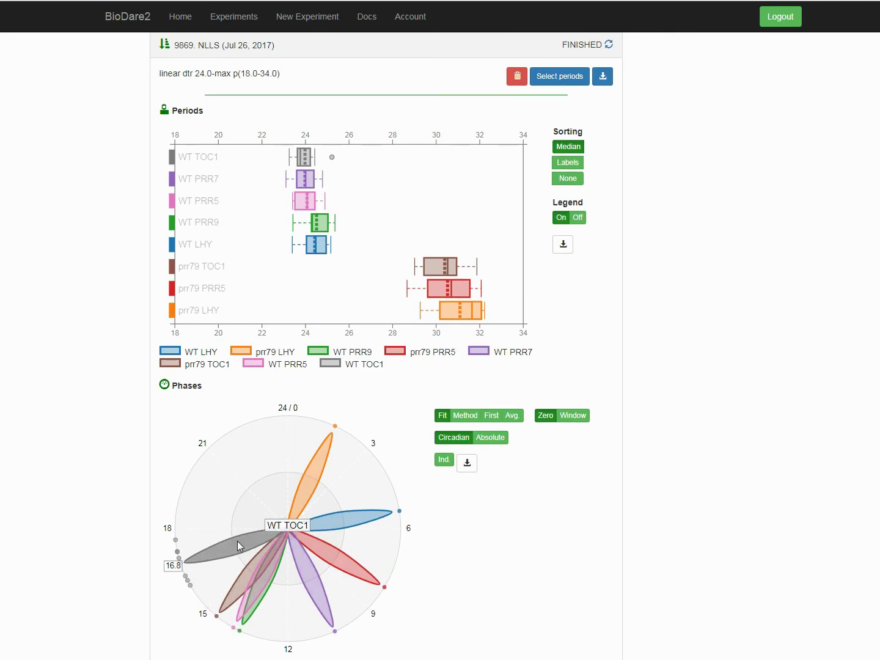
- Expand the Summary statistics and Individual results tables
scroll(237, 541, "down", 1)
scroll(237, 546, "down", 1)
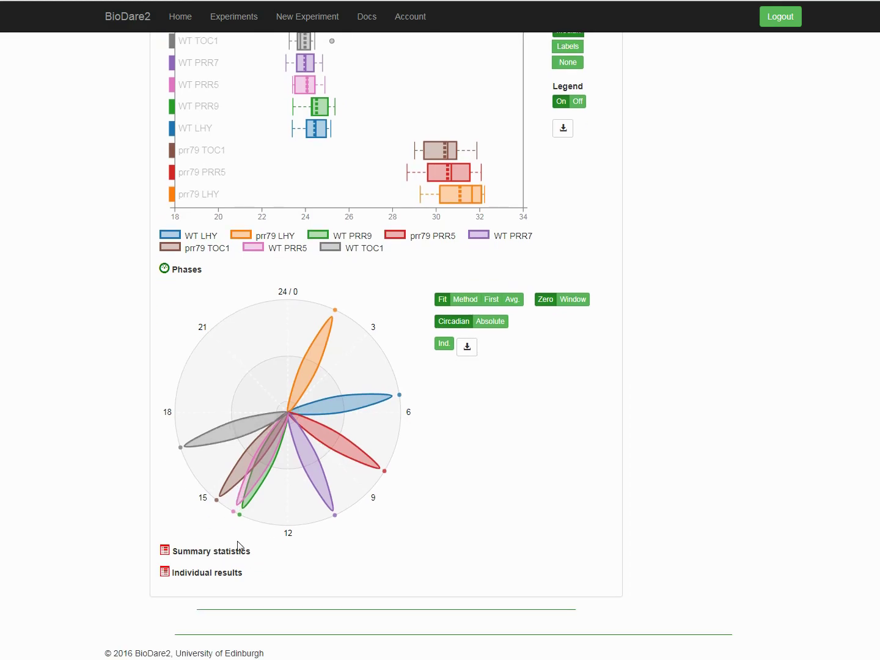
left_click(186, 552)
scroll(189, 555, "down", 2)
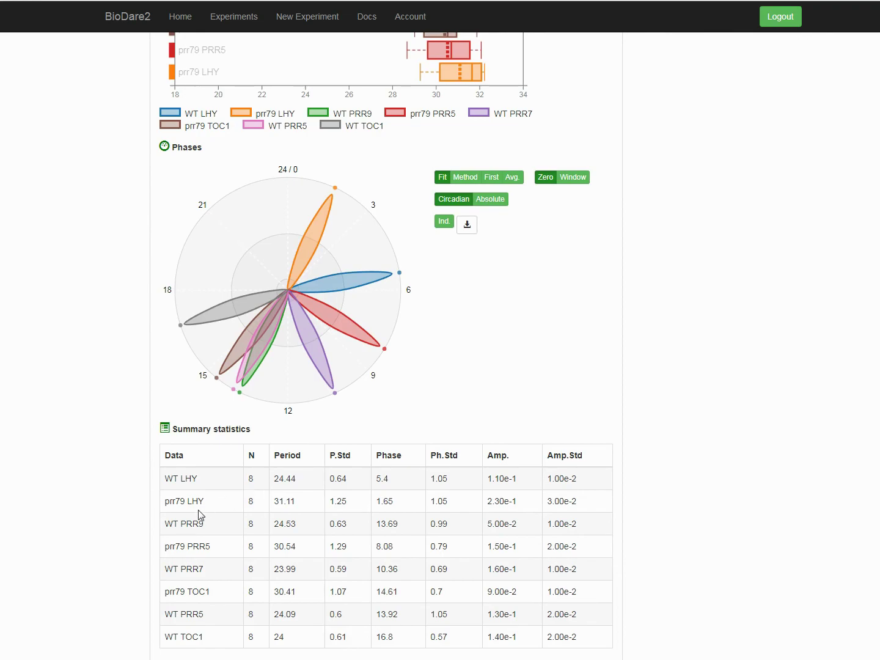
scroll(199, 514, "down", 2)
left_click(191, 571)
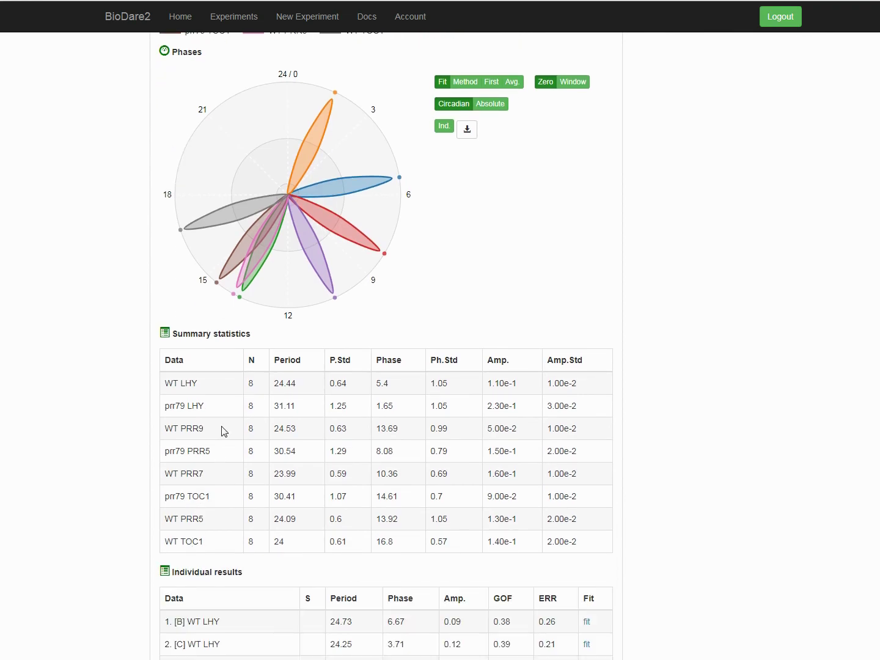
- Open the fit chart for 1. [B] WT LHY
scroll(238, 430, "down", 1)
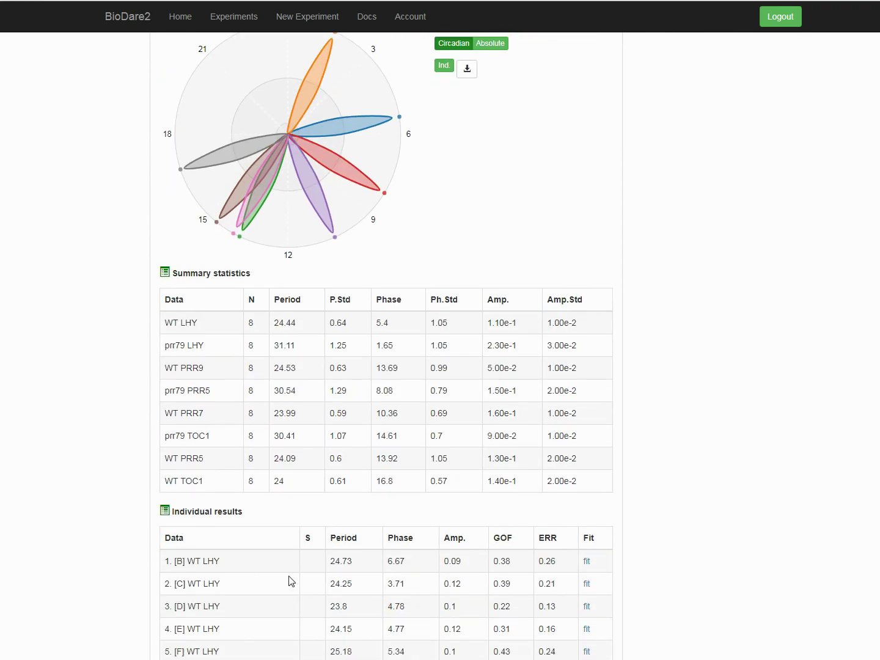
scroll(290, 581, "down", 2)
left_click(586, 438)
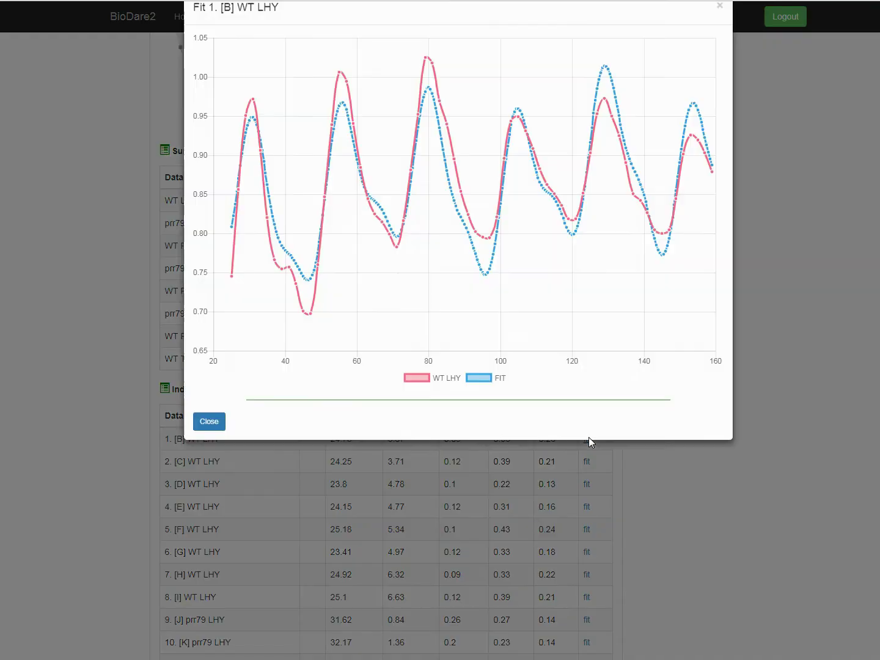